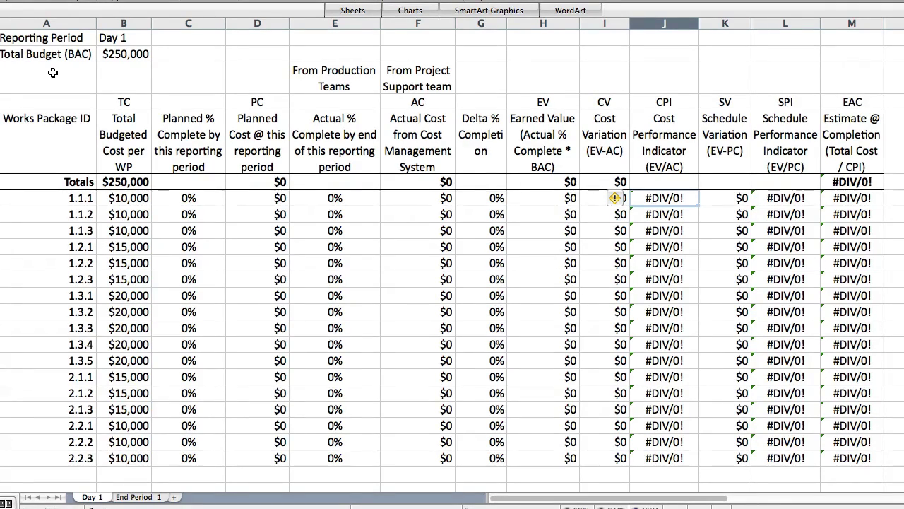
Step: Walk through the ID, budgeted cost, planned %, actual %, actual cost, planned cost and delta % columns
click(54, 21)
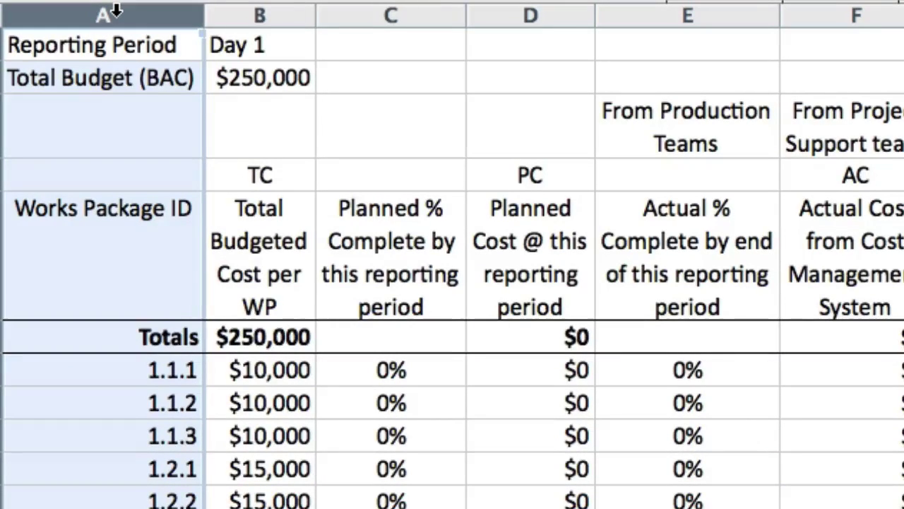
click(239, 14)
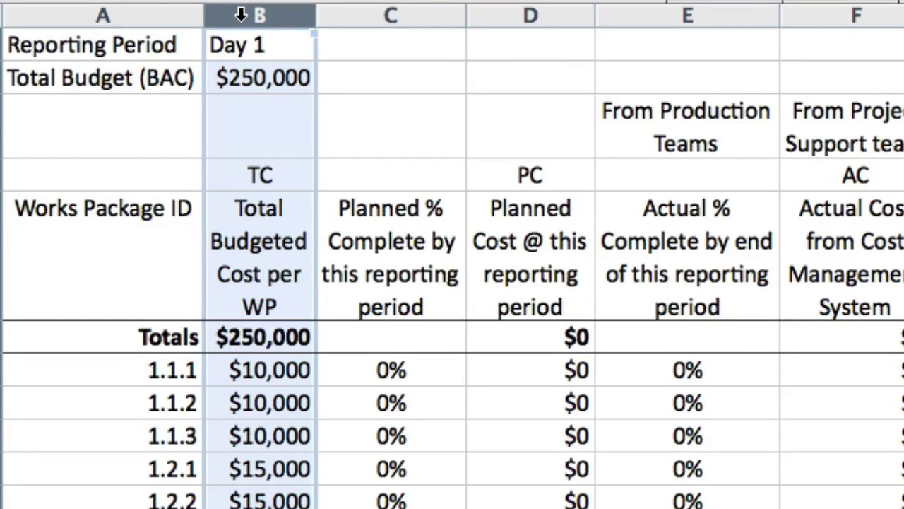
click(339, 8)
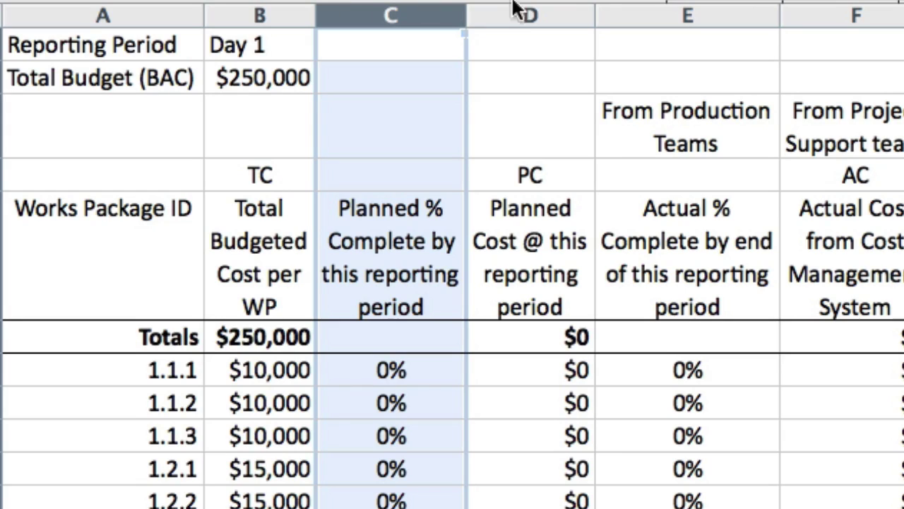
click(640, 12)
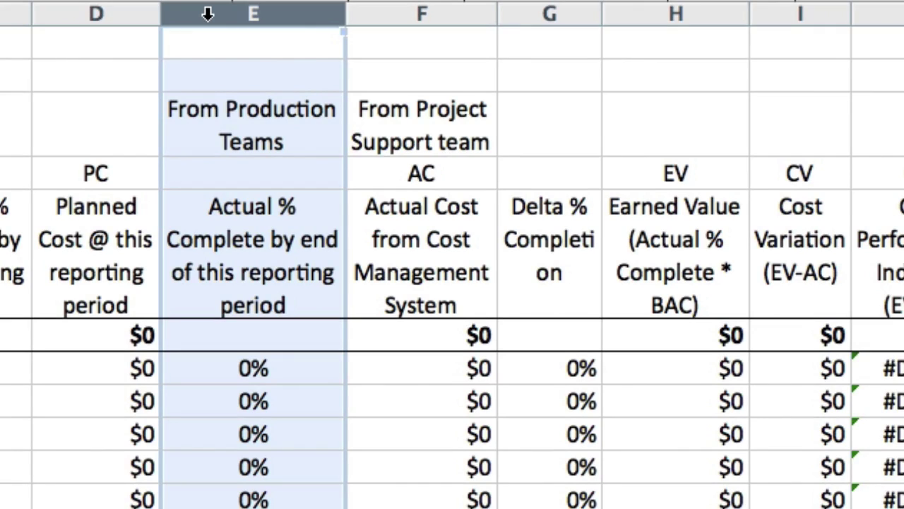
click(373, 14)
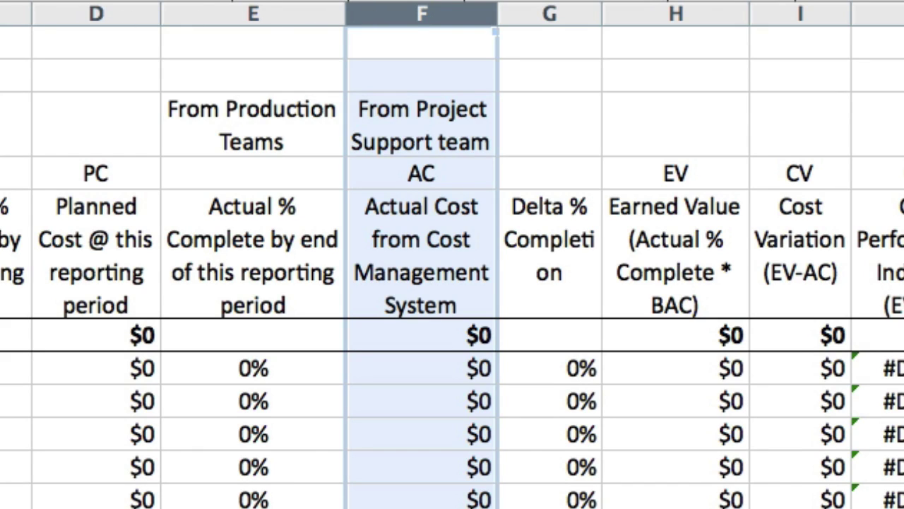
click(95, 12)
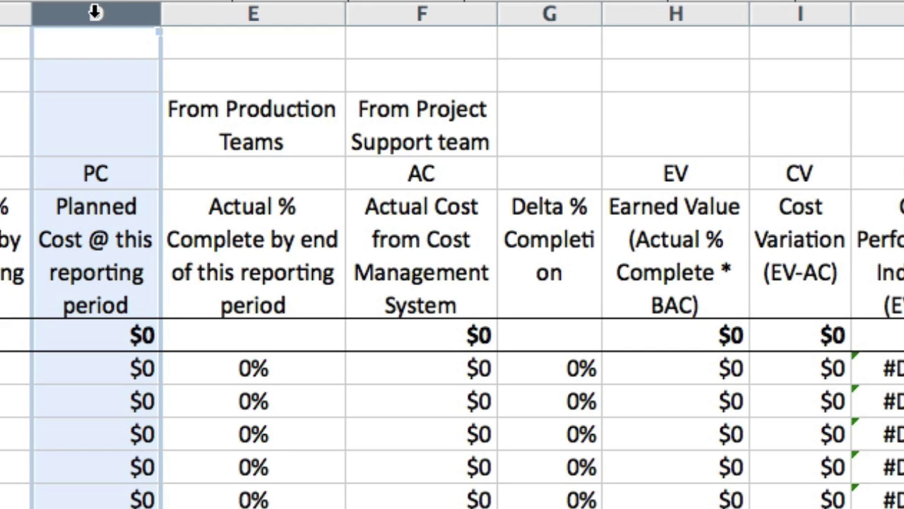
click(548, 12)
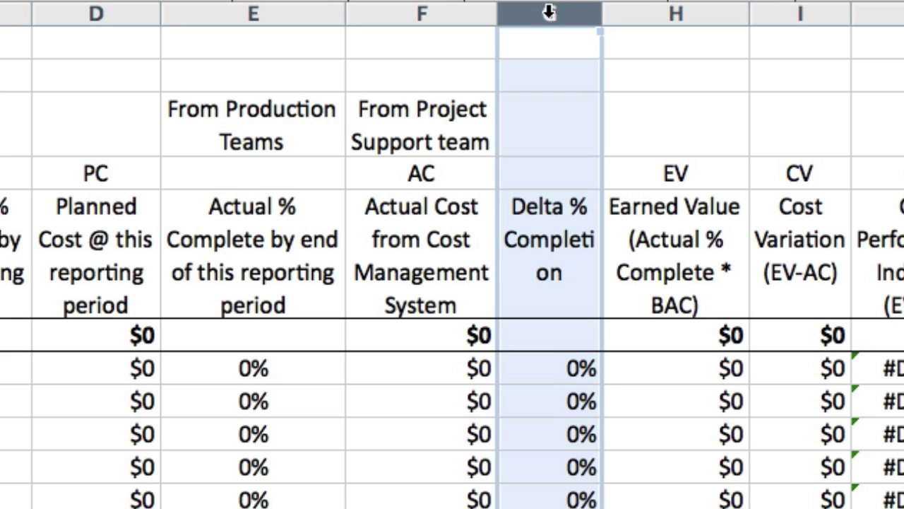
Step: Walk through the earned value, cost variation, CPI, schedule variation, SPI and EAC columns
click(620, 10)
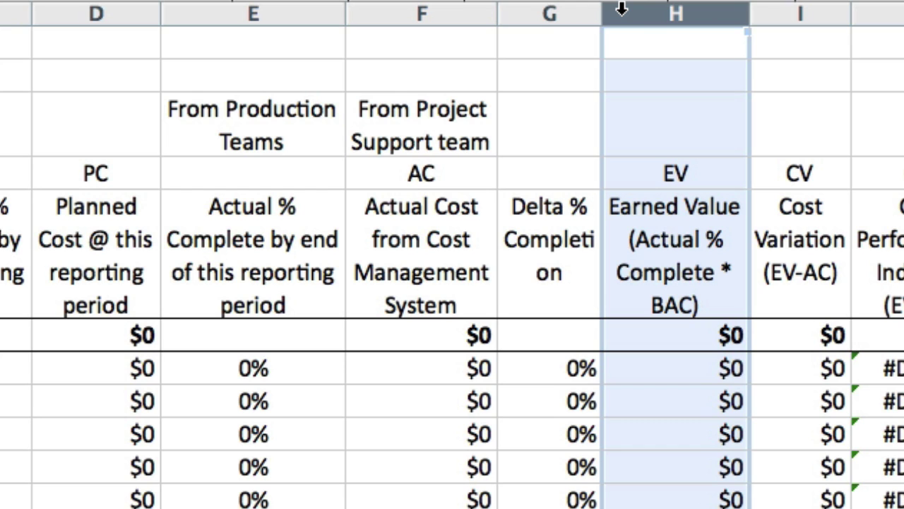
click(805, 10)
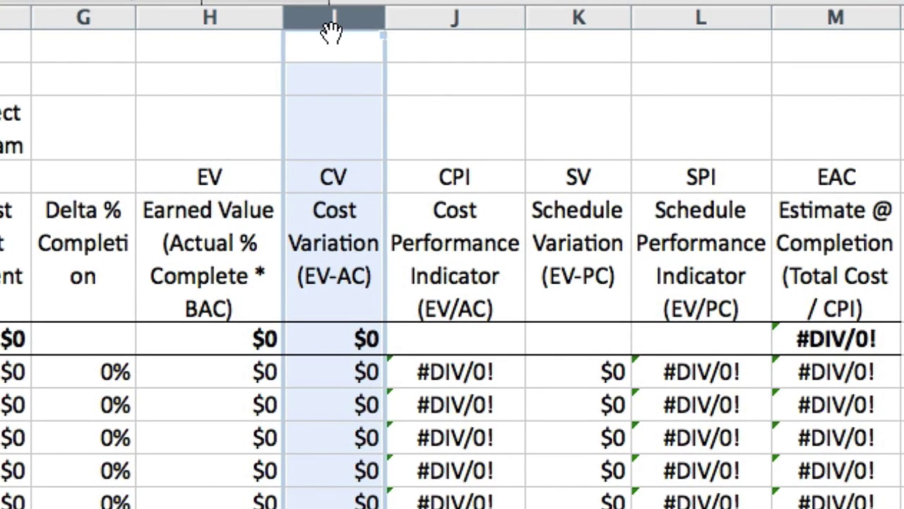
click(416, 17)
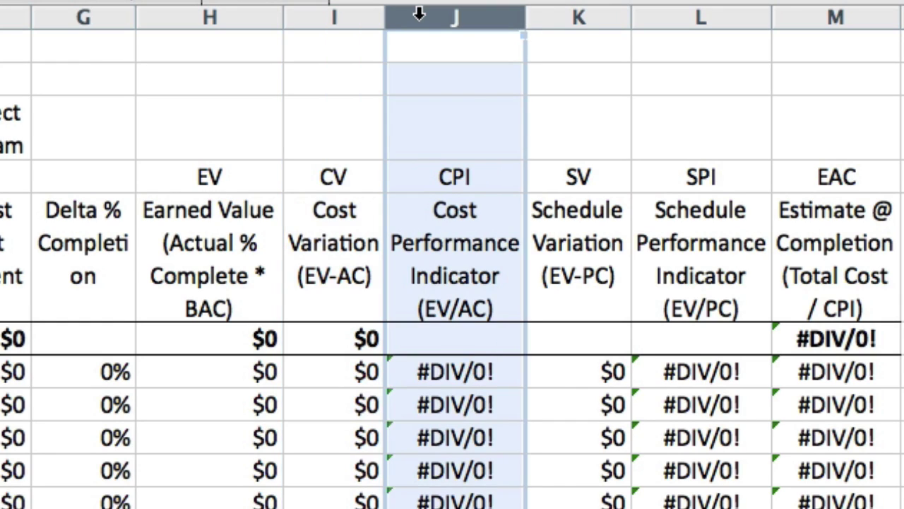
click(559, 15)
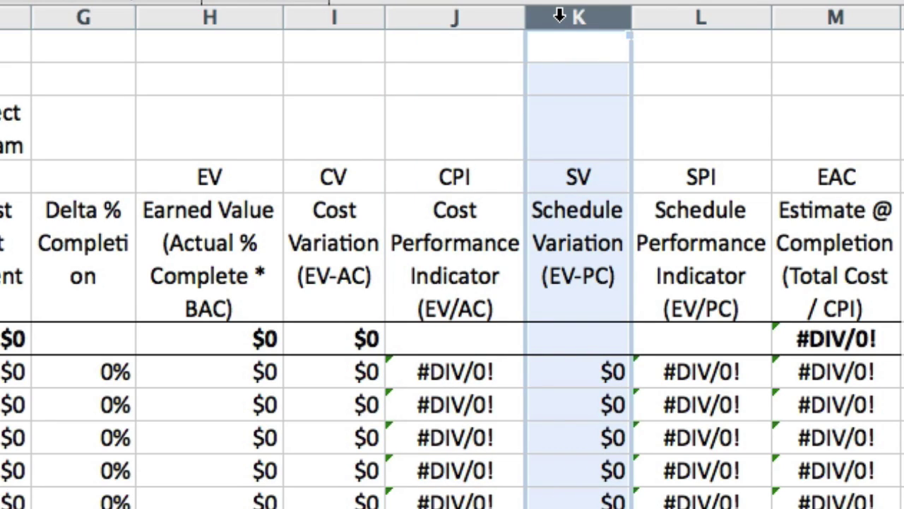
click(669, 13)
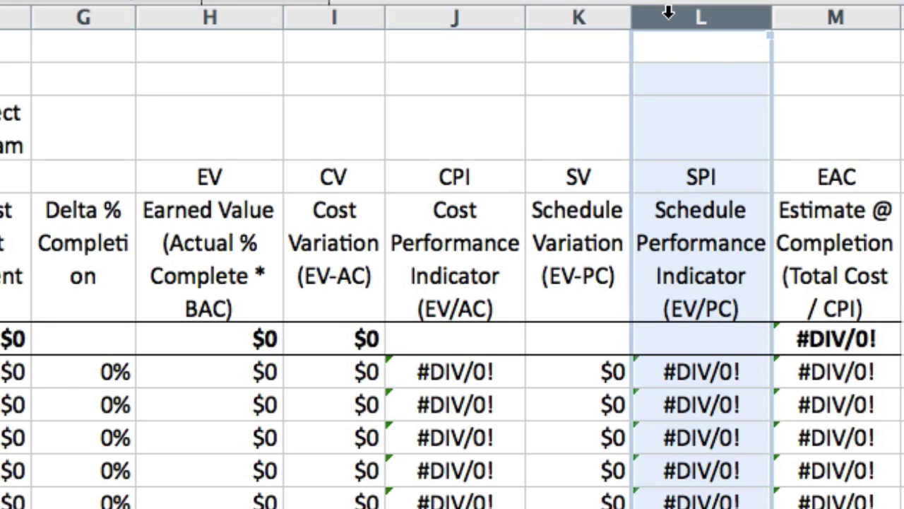
click(801, 14)
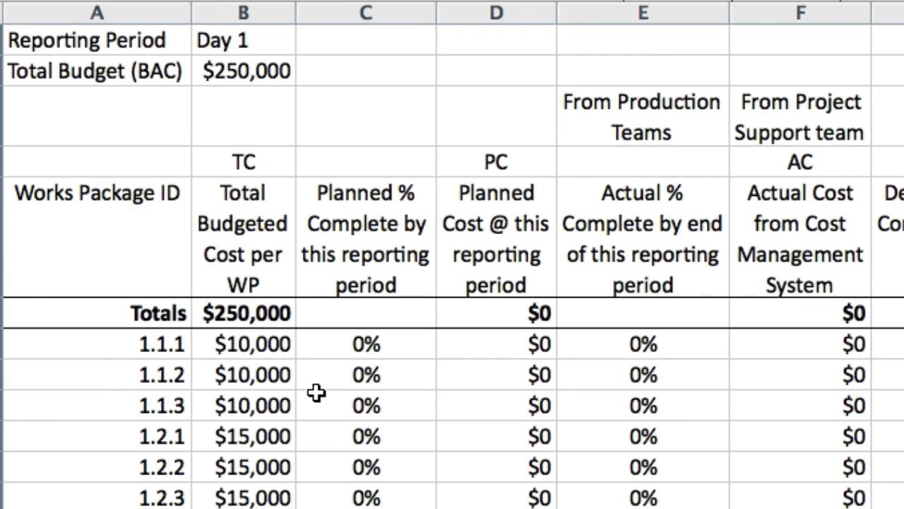
Step: Review package 1.1.1's budget, planned %, planned cost and actual %, plus the $250,000 total
click(122, 344)
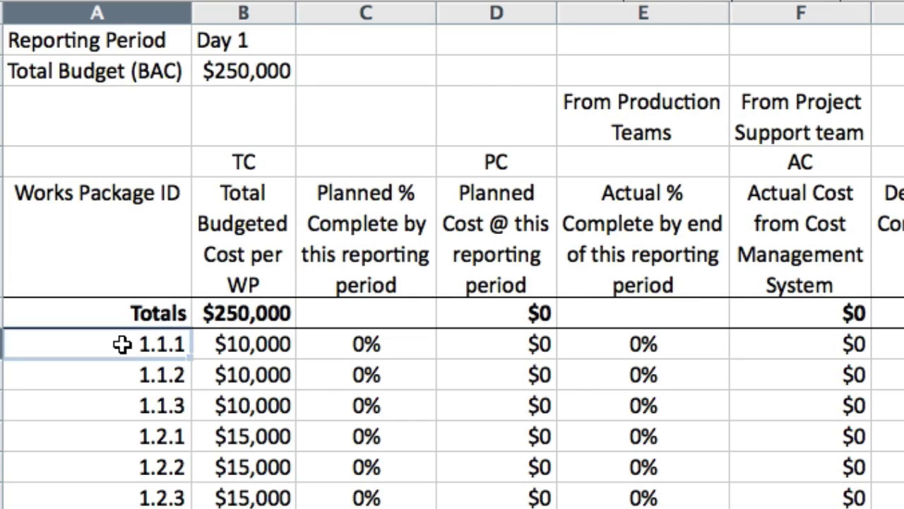
click(242, 344)
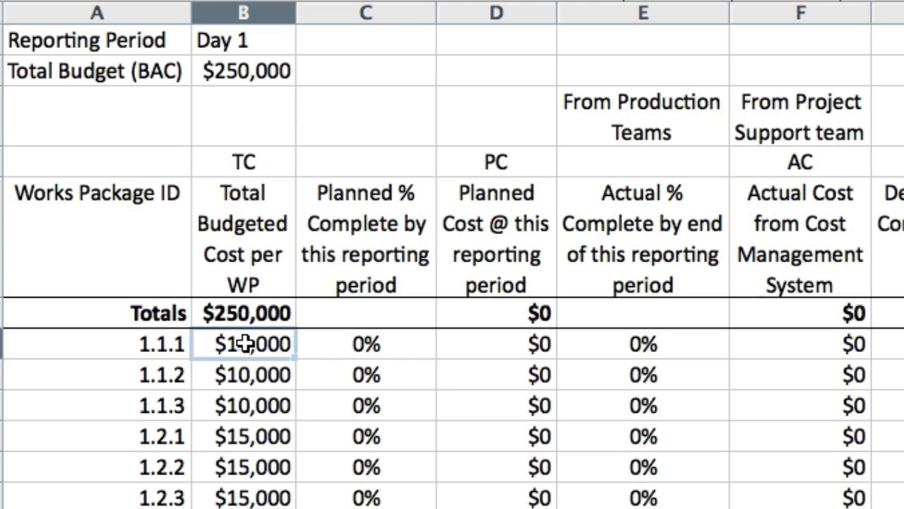
click(329, 347)
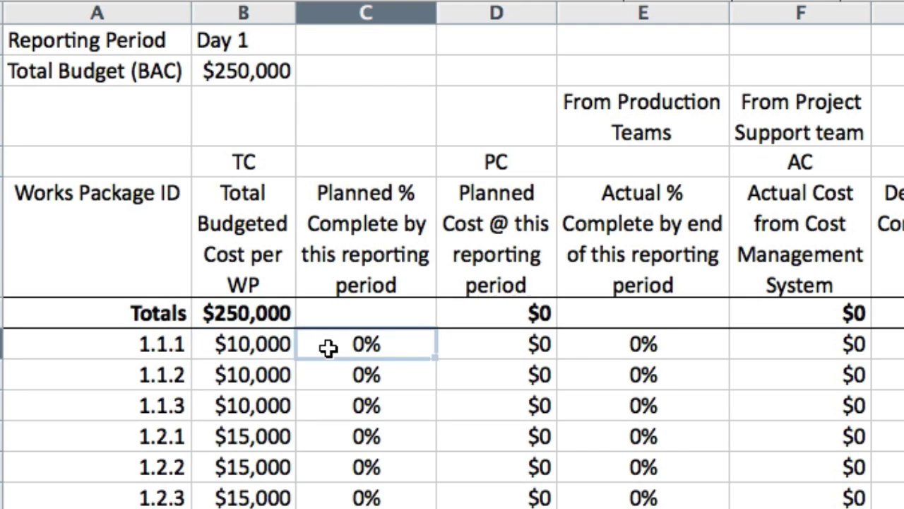
click(479, 342)
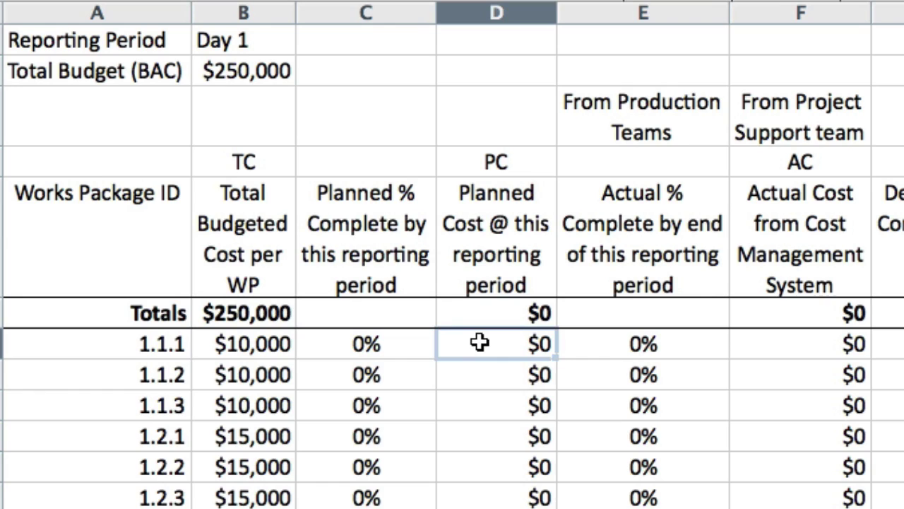
click(607, 345)
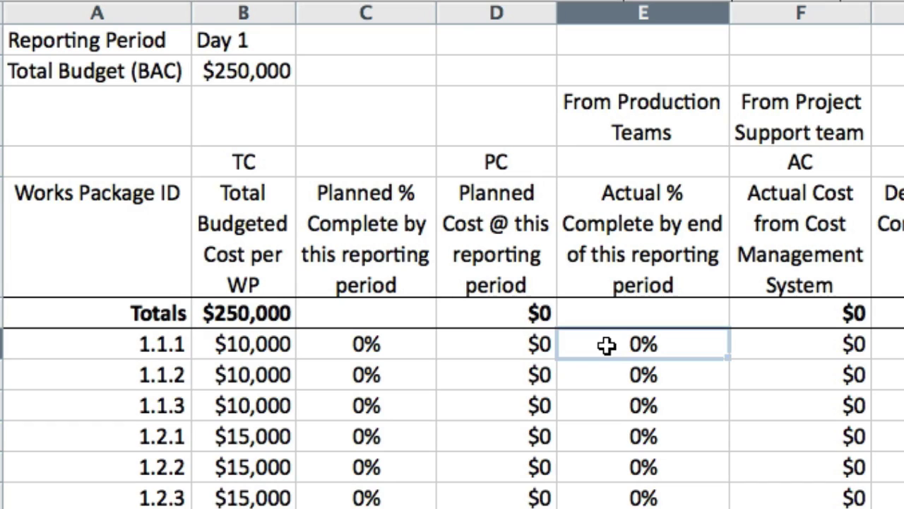
click(249, 307)
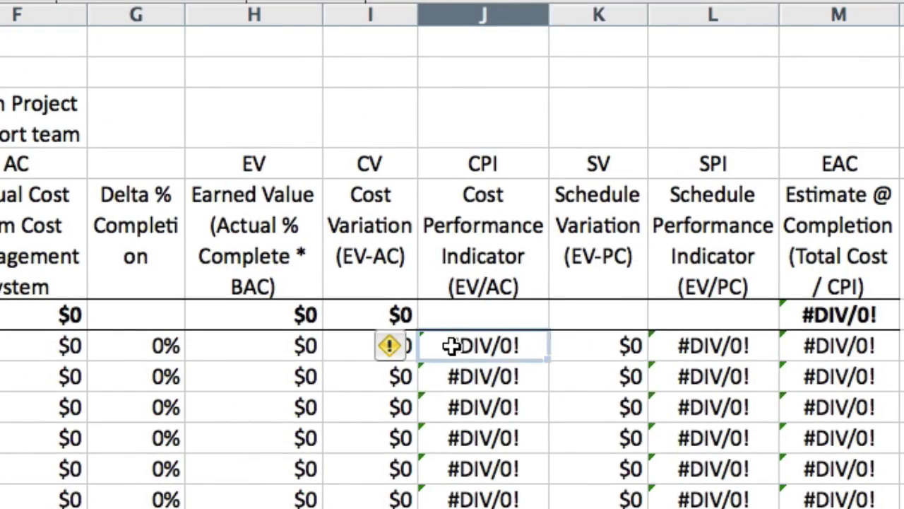
Step: Select the CPI through EAC cells below 1.1.1, check the #DIV/0! warning, and clear them
mouse_move(454, 347)
mouse_down()
mouse_move(713, 431)
mouse_move(714, 505)
mouse_move(839, 505)
mouse_up()
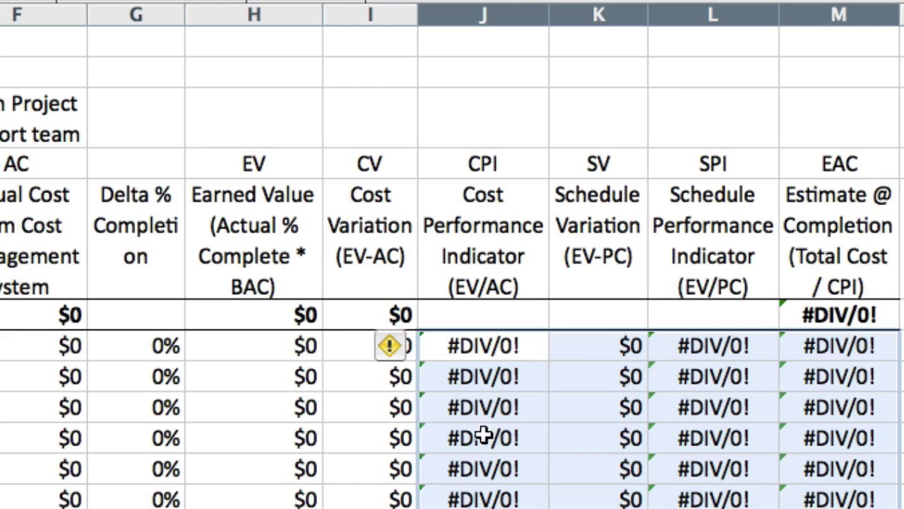
click(390, 345)
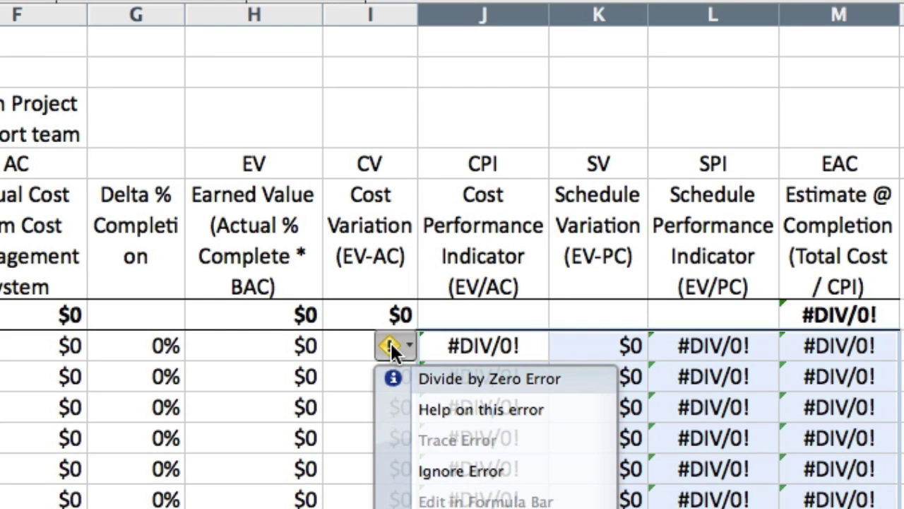
click(391, 343)
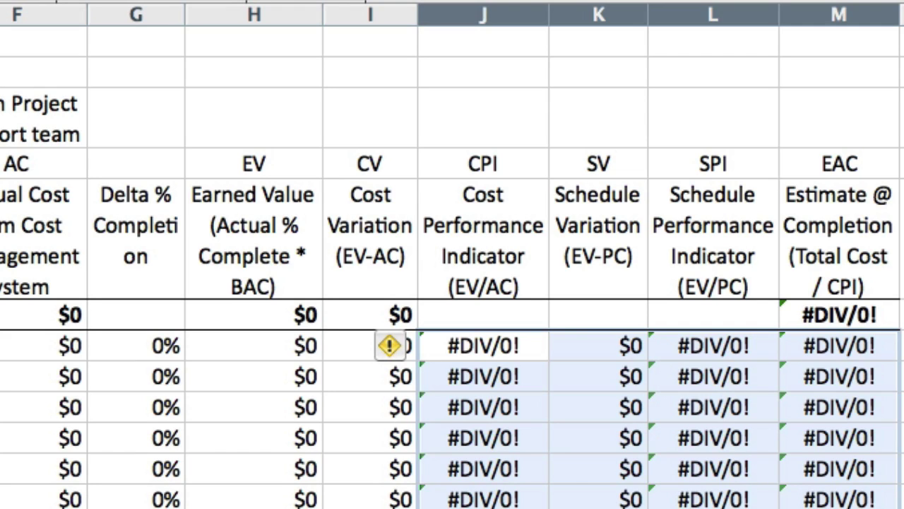
key(ctrl+z)
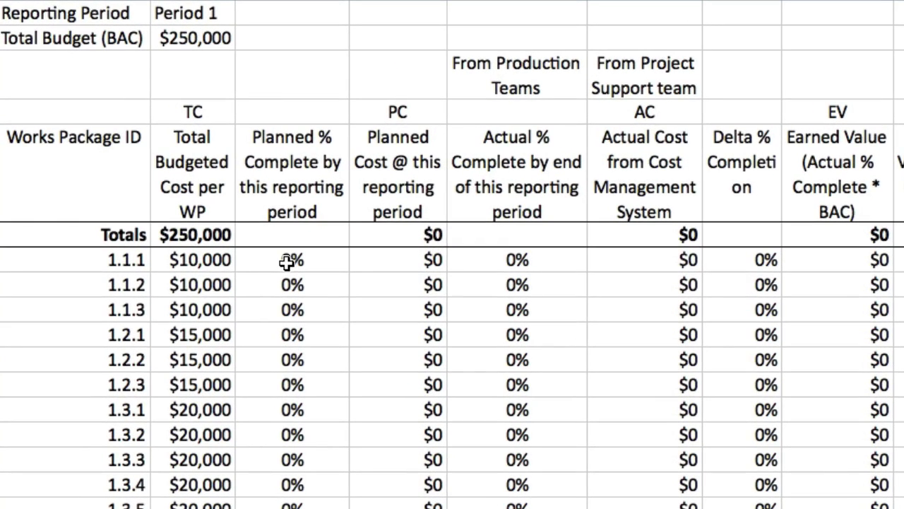
Step: Enter 75 planned %, 75 actual % and 7500 actual cost for package 1.1.1
click(184, 183)
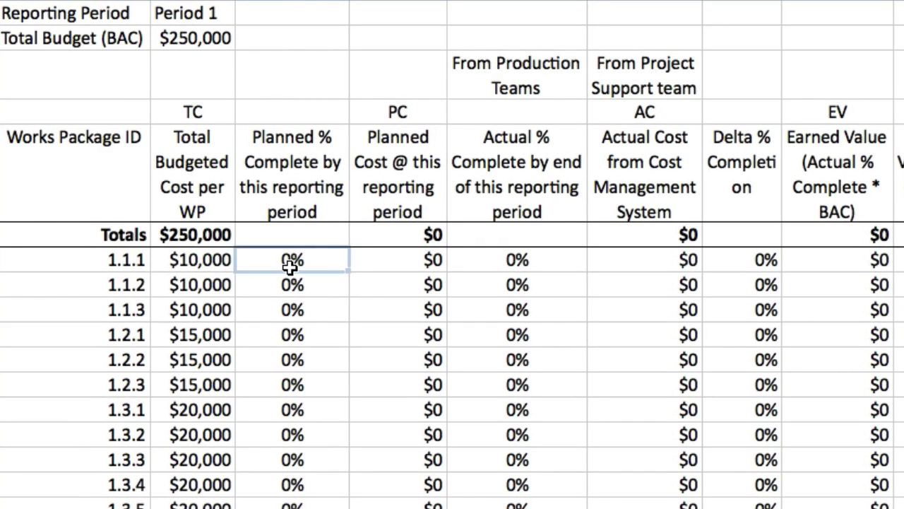
text(75)
key(Return)
click(483, 259)
text(75)
key(Return)
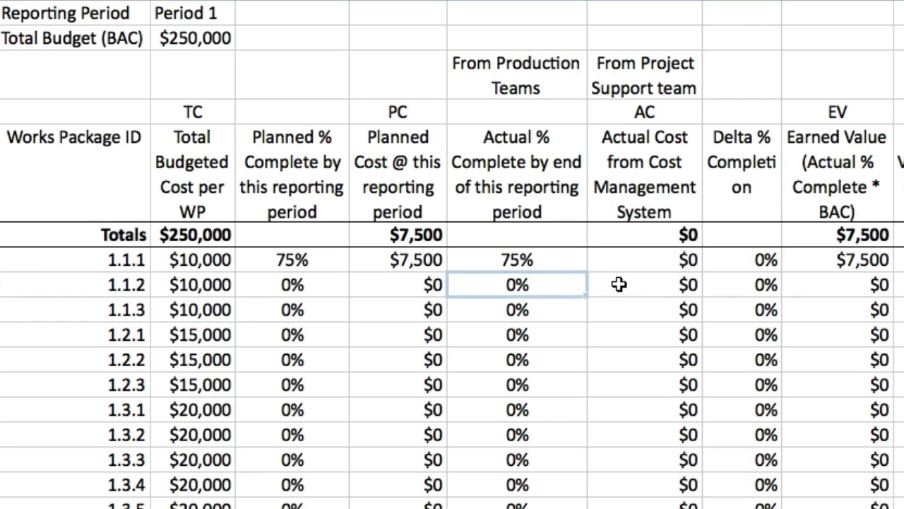
click(641, 267)
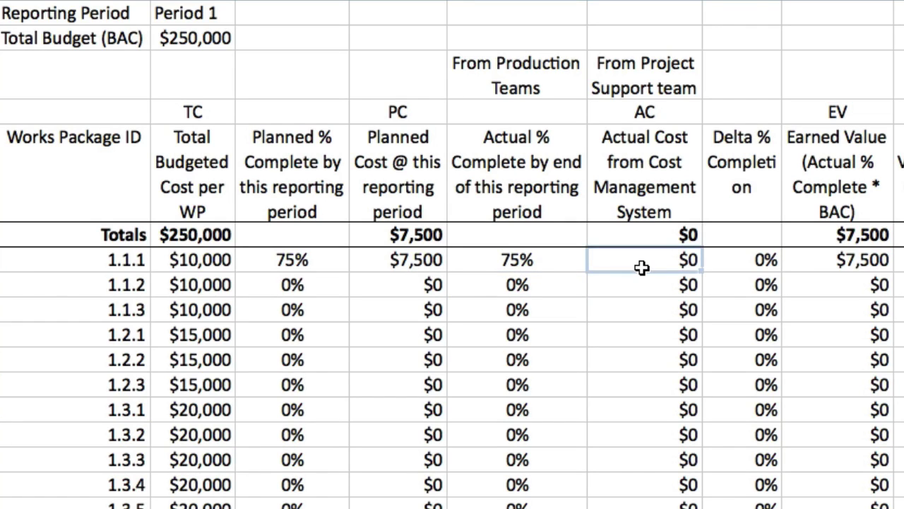
text(7500)
key(Return)
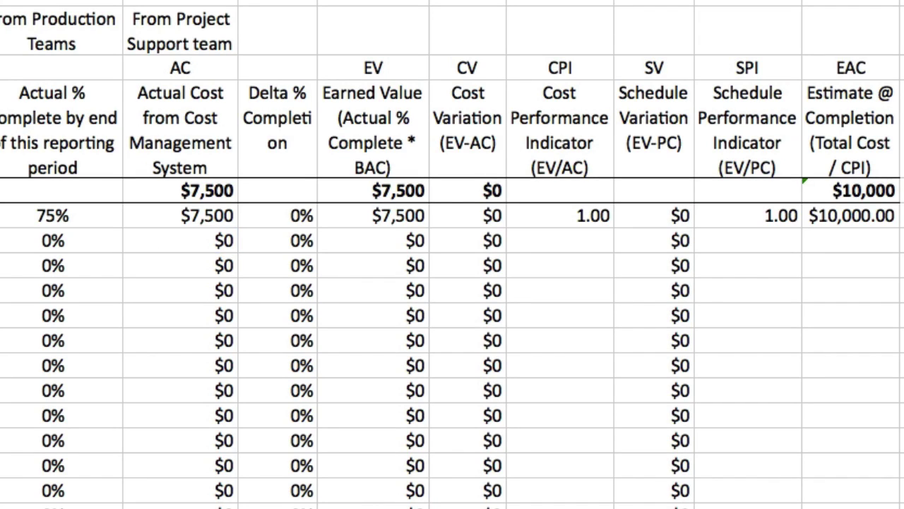
Step: Enter 50% planned, 50% actual and $6,000 actual cost for package 1.1.2
key(Return)
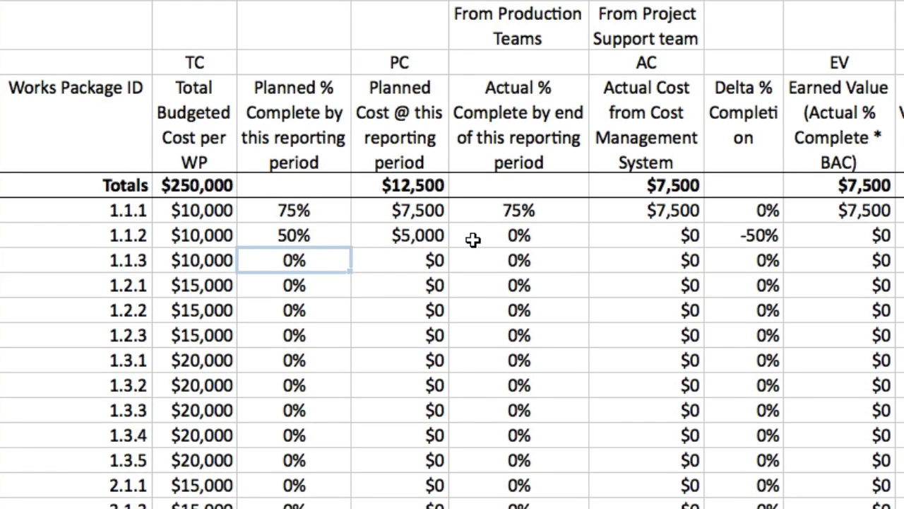
click(474, 240)
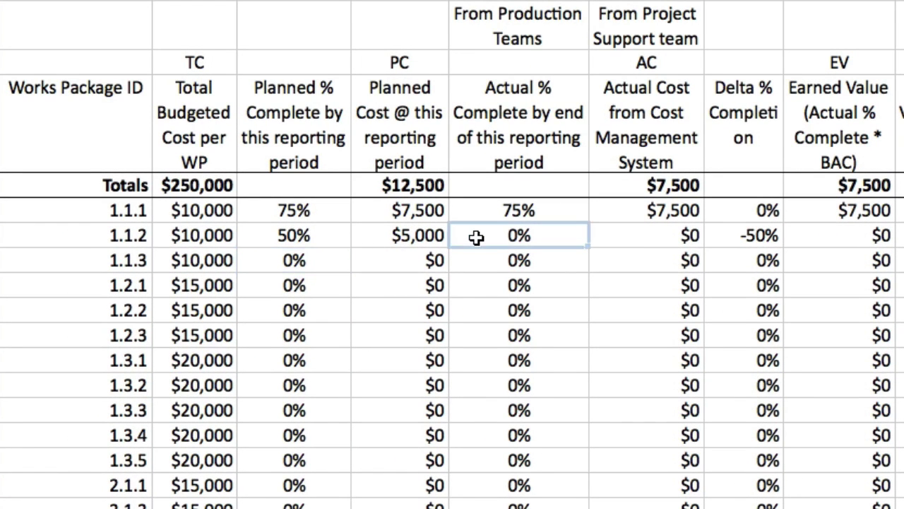
text(50)
key(Return)
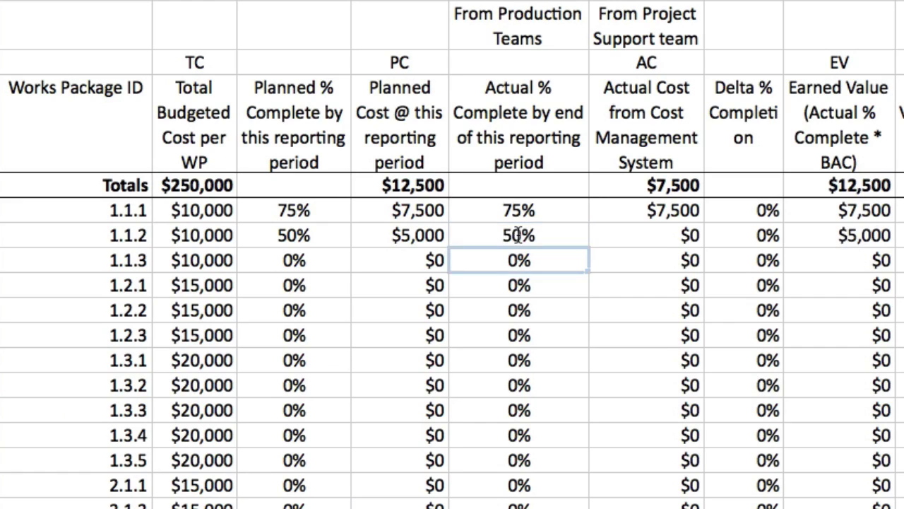
click(642, 237)
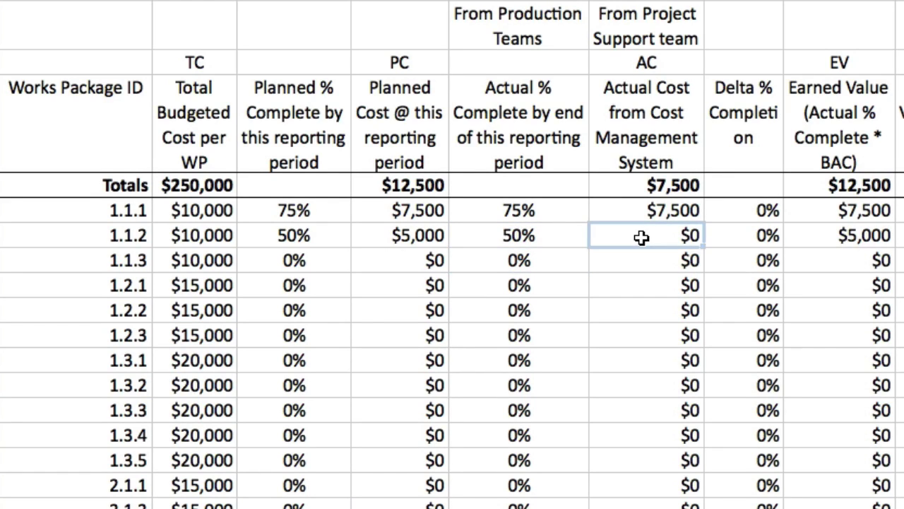
text(6000)
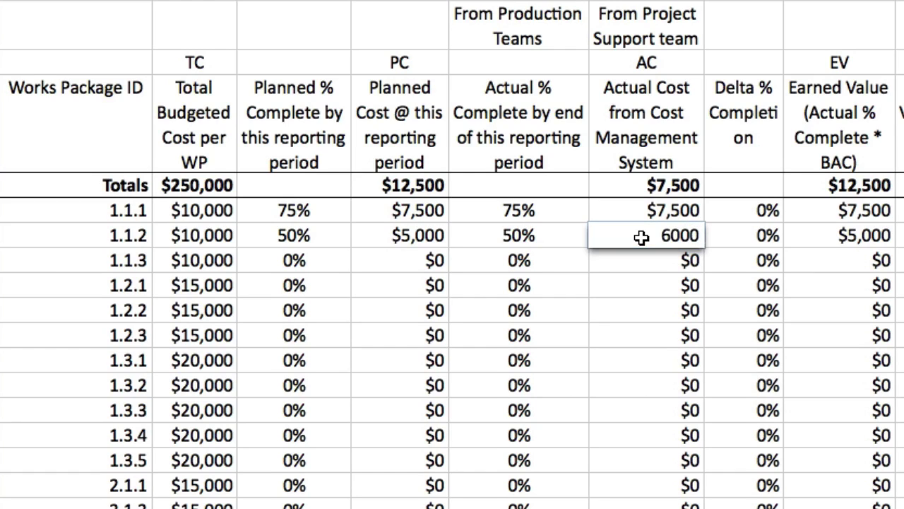
key(Return)
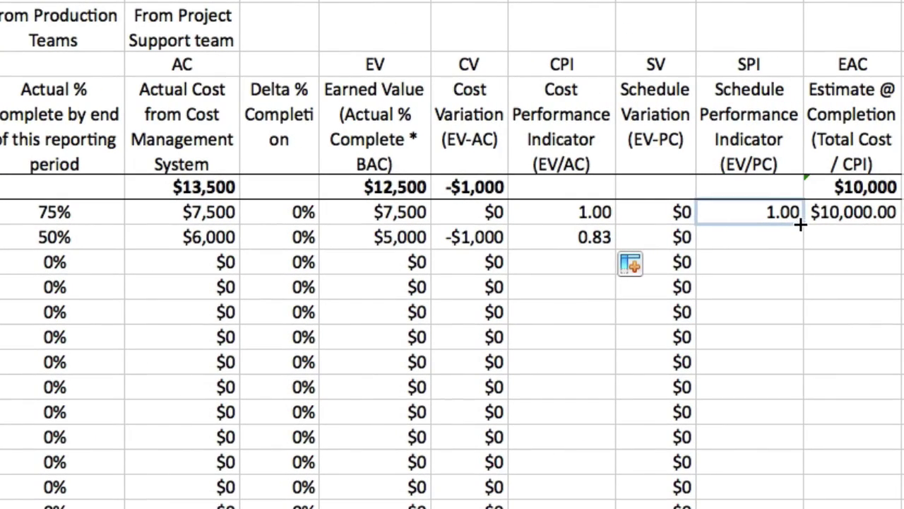
Step: Copy the SPI and EAC formulas down to row 1.1.2, then enter 25 planned % for 1.1.3
drag(804, 226, 804, 239)
click(852, 209)
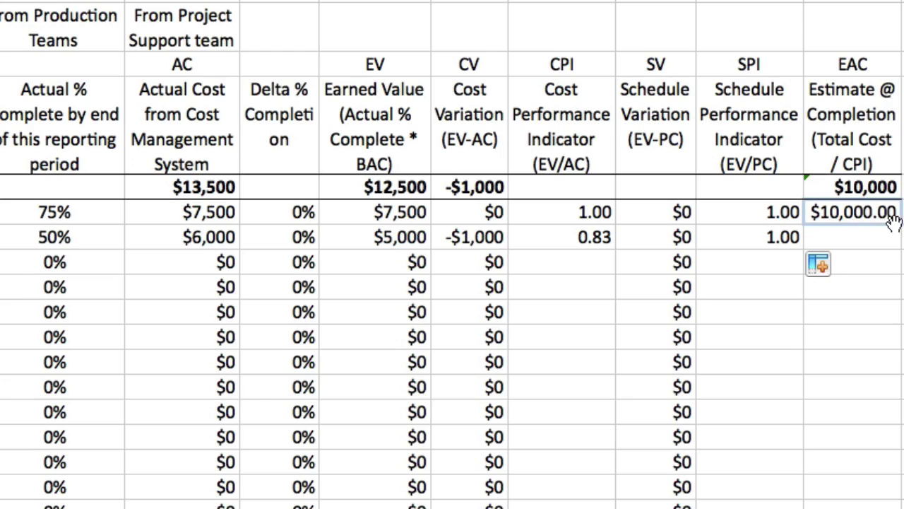
drag(896, 222, 899, 239)
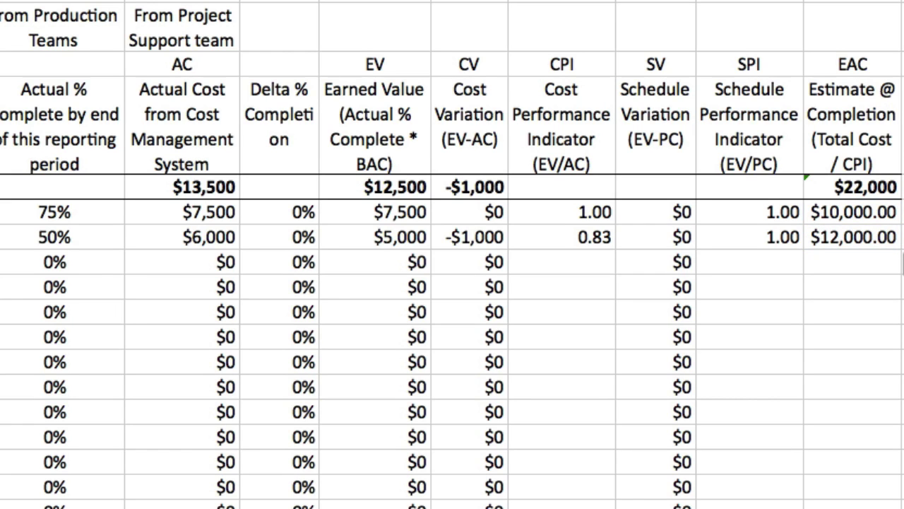
click(262, 319)
text(25)
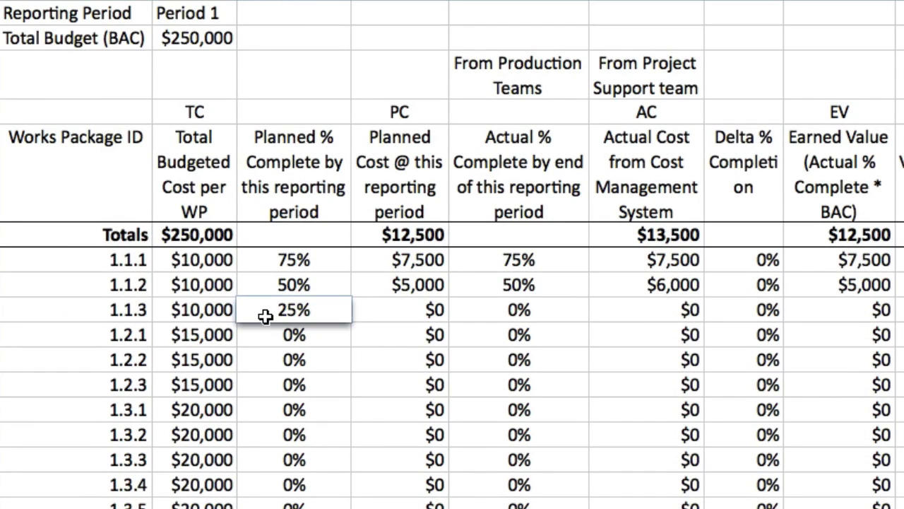
Step: Enter 50% actual completion and $5,500 actual cost for package 1.1.3
click(474, 312)
text(50)
key(Return)
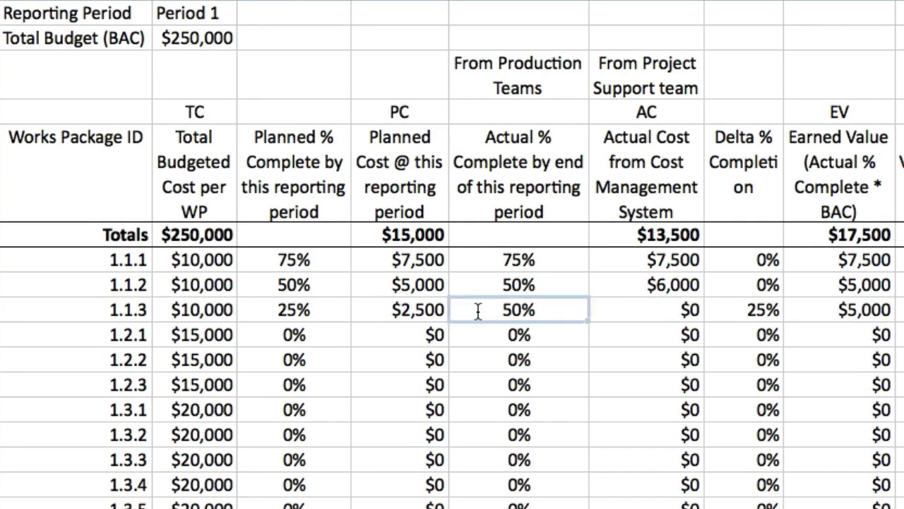
click(633, 311)
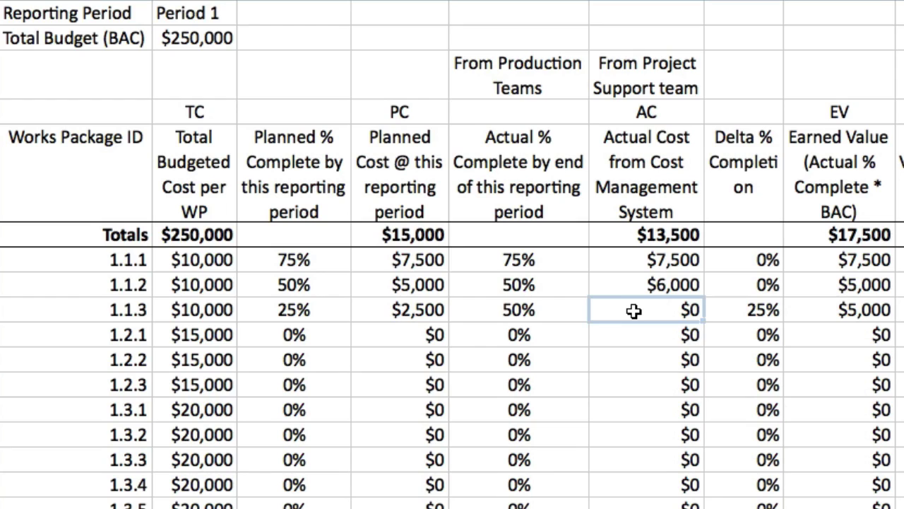
text(5500)
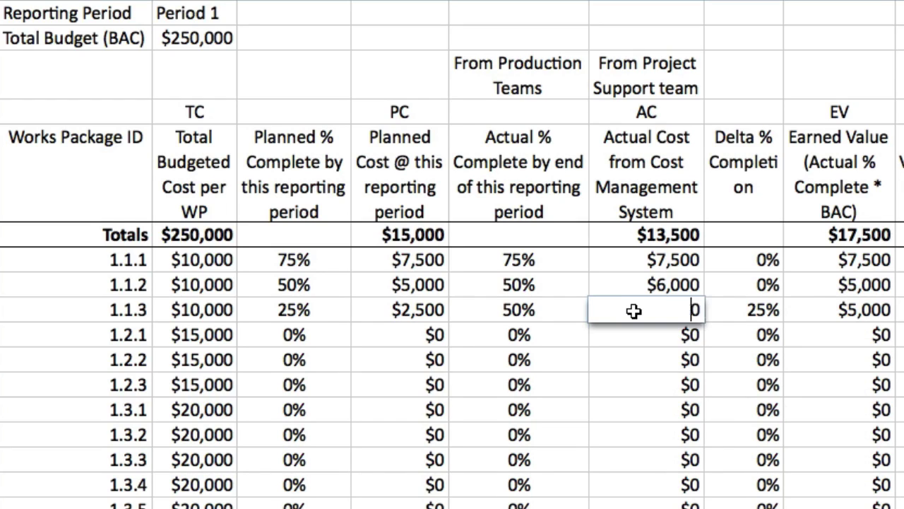
key(Return)
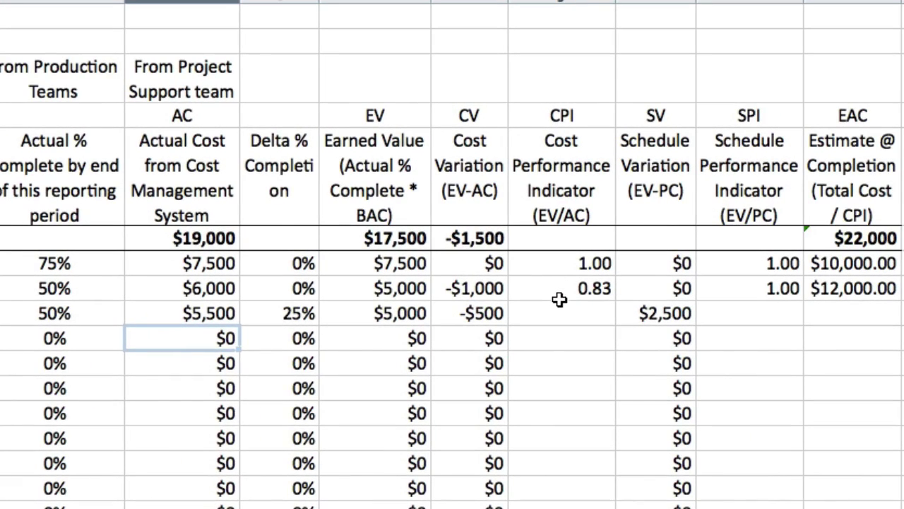
Step: Copy the CPI, SPI and EAC formulas down from row 1.1.2 to row 1.1.3
click(562, 292)
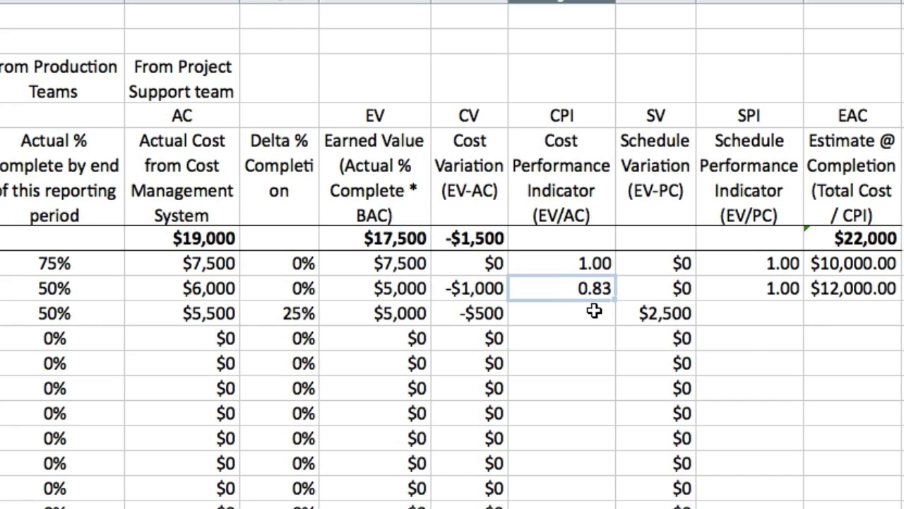
drag(613, 301, 612, 319)
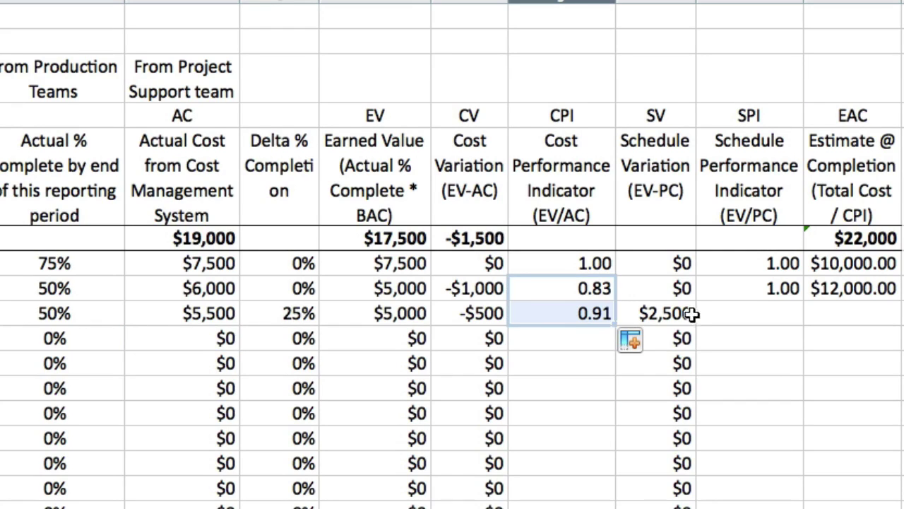
click(720, 292)
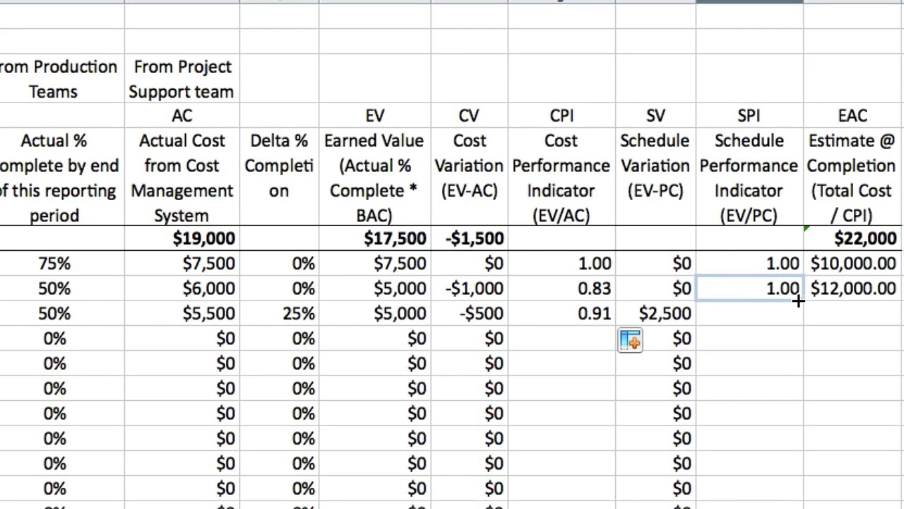
drag(802, 301, 802, 320)
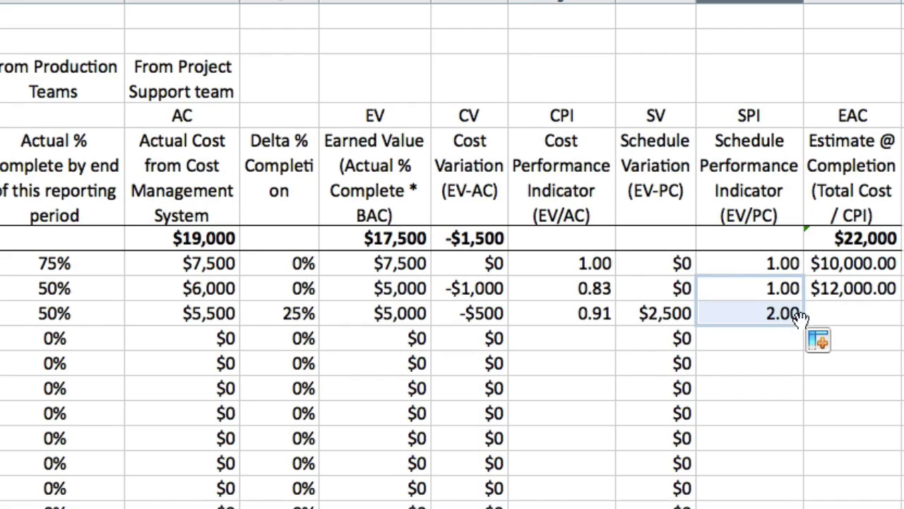
click(853, 288)
drag(897, 301, 896, 318)
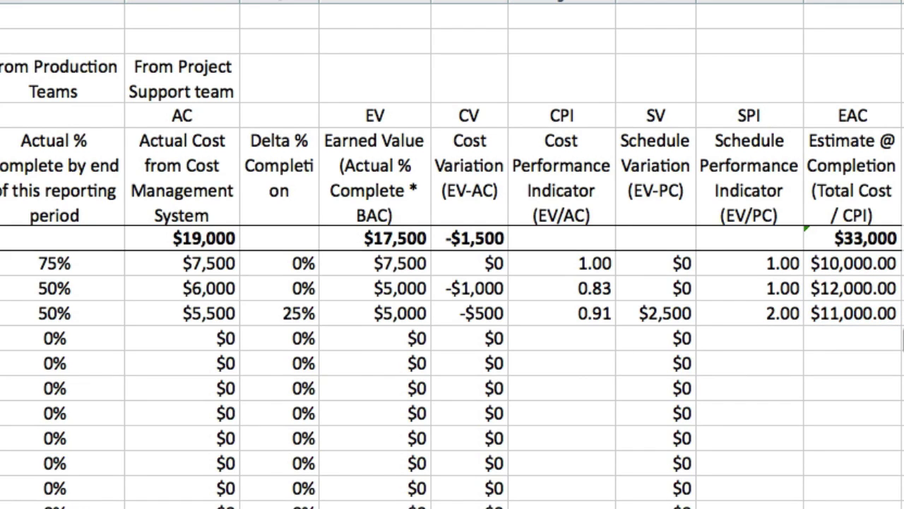
Step: Enter 75% planned, 25% actual and $5,000 actual cost for package 1.2.1
text(75)
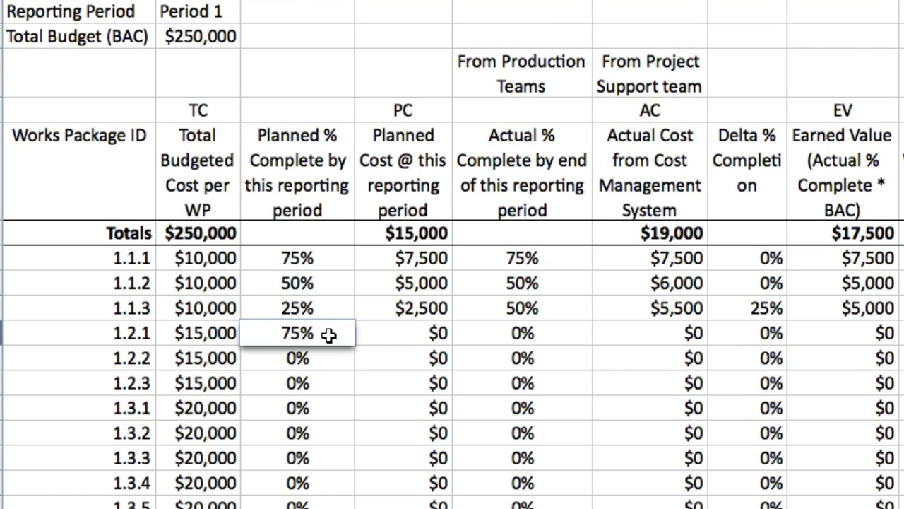
key(Return)
click(551, 336)
text(25)
key(Return)
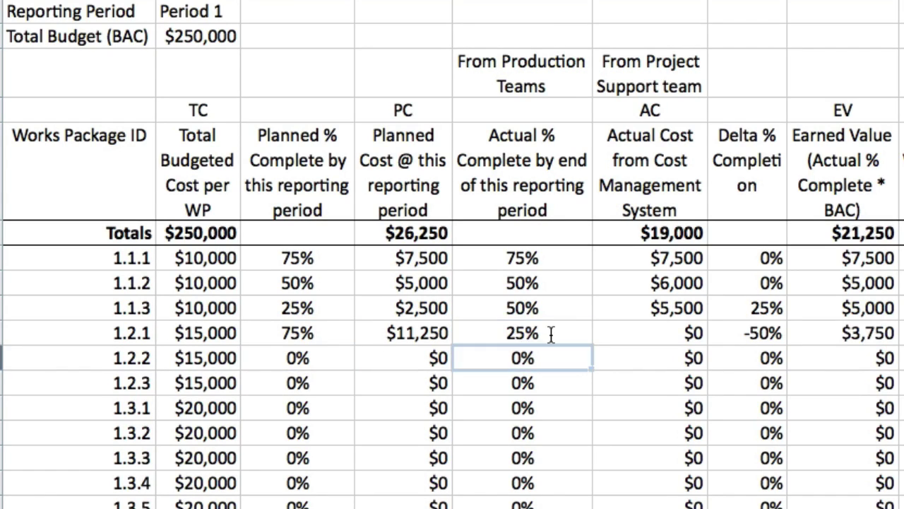
click(639, 334)
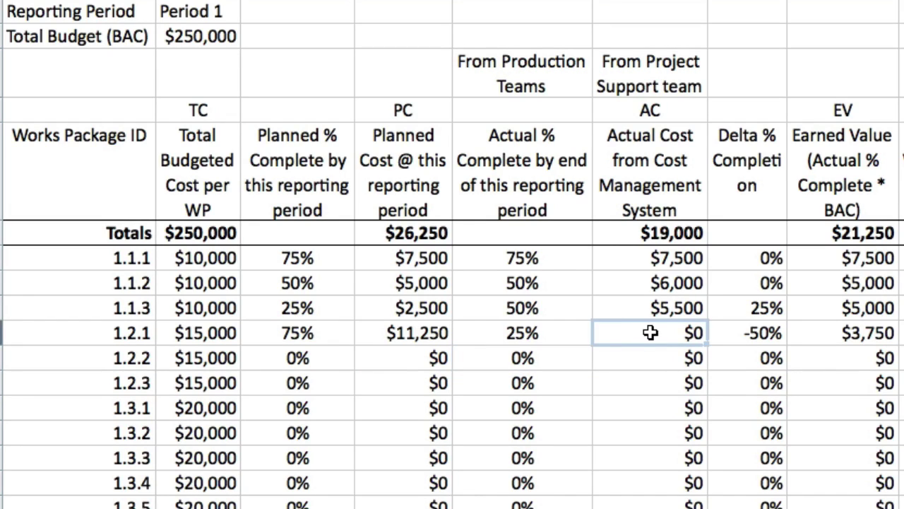
text(5000)
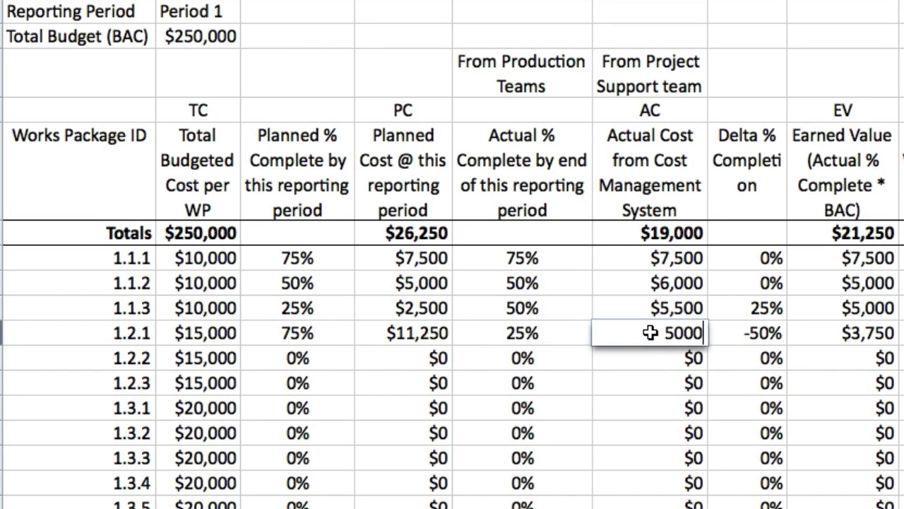
key(Return)
Step: Copy the SPI and EAC formulas down to row 1.2.1 and check the $53,000 EAC total
click(903, 308)
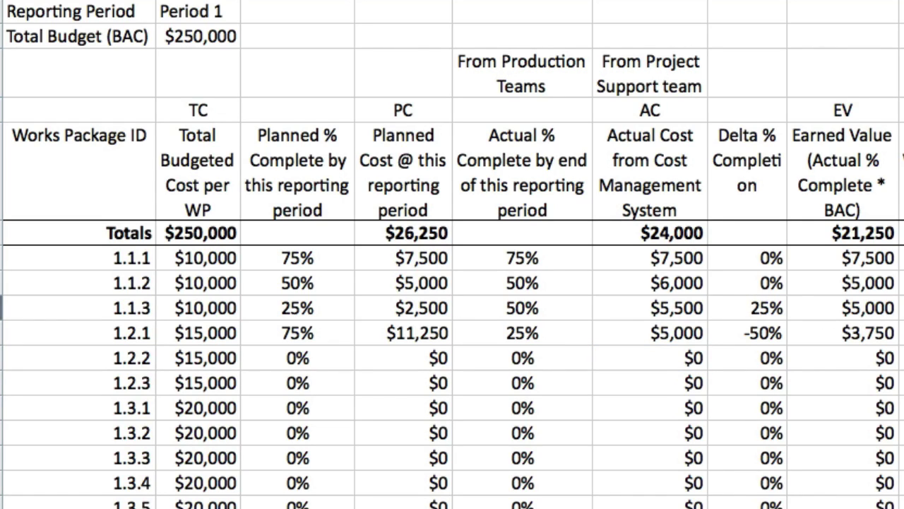
click(903, 333)
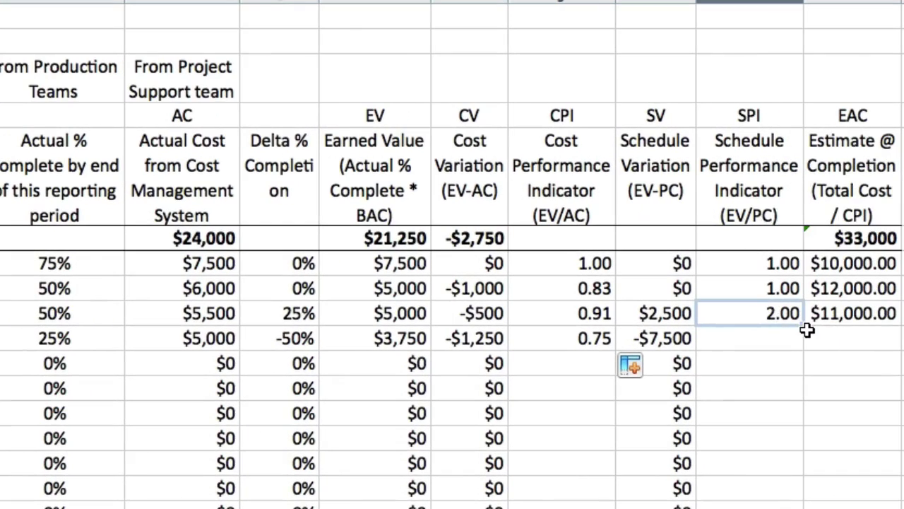
drag(803, 326, 803, 342)
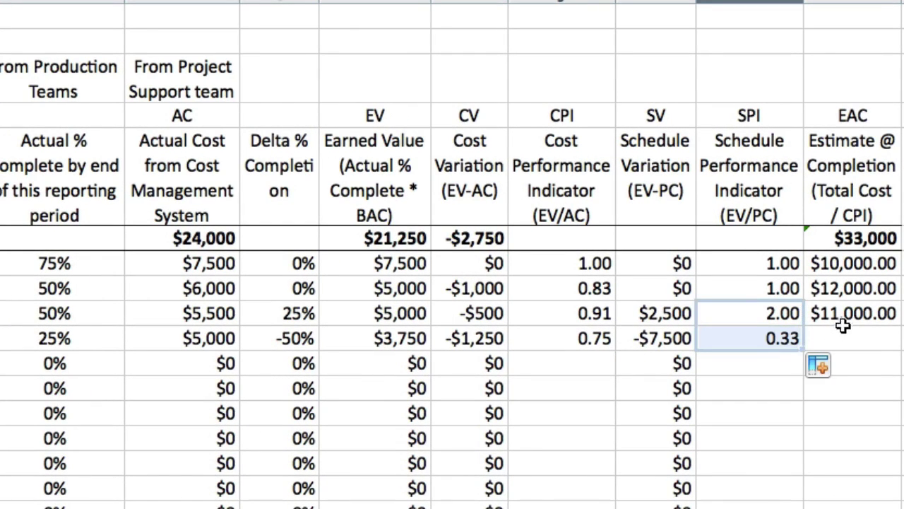
click(845, 315)
drag(899, 324, 896, 340)
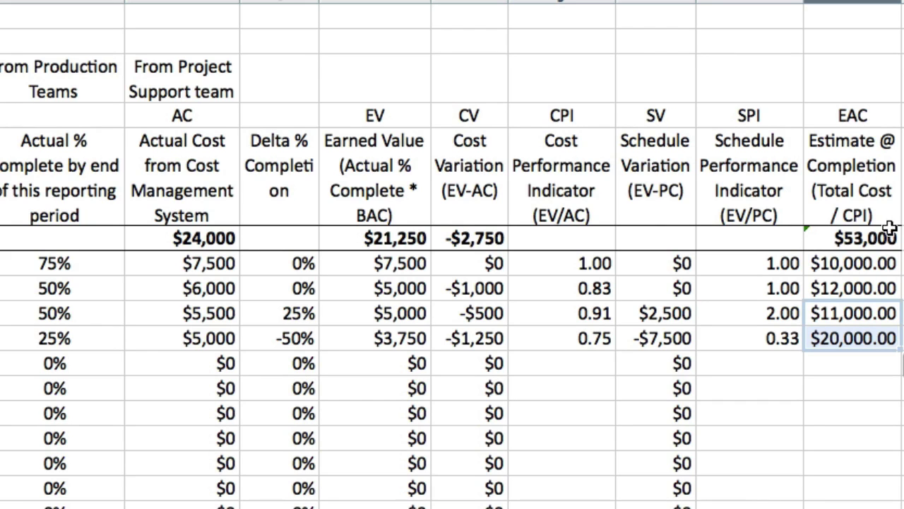
click(858, 238)
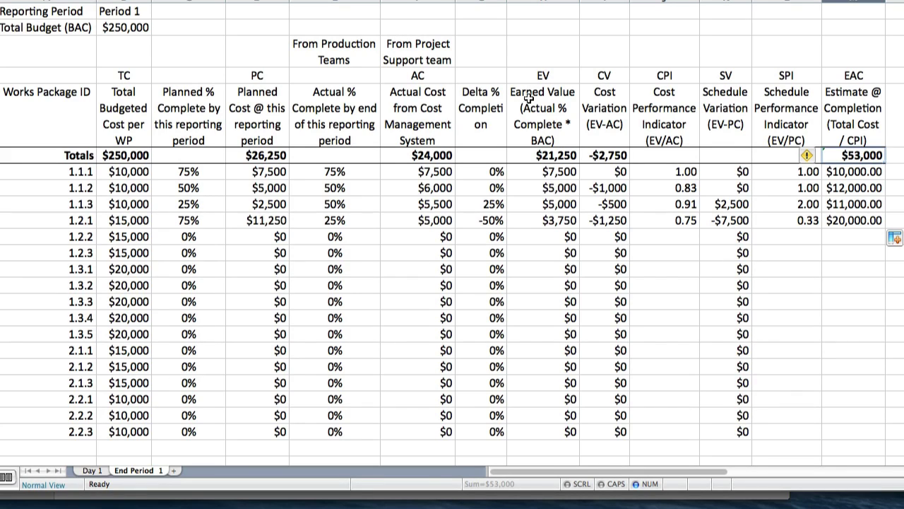
Step: Select the total budgeted cost values for packages 1.1.1–2.2.3 for copying
click(121, 155)
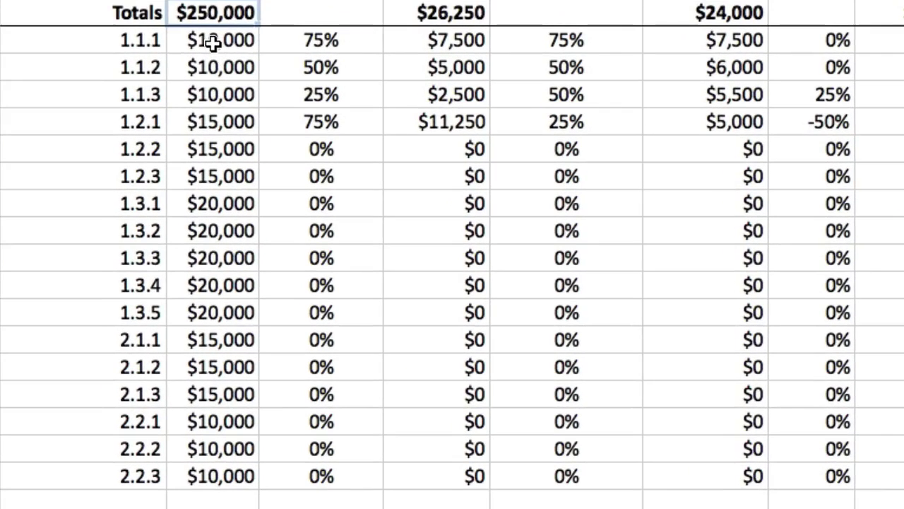
drag(212, 43, 212, 478)
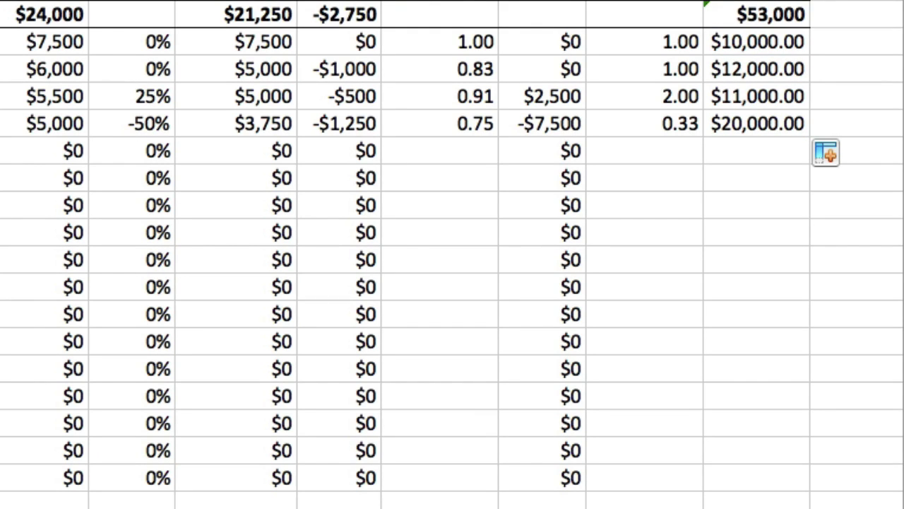
scroll(262, 428, left, 8)
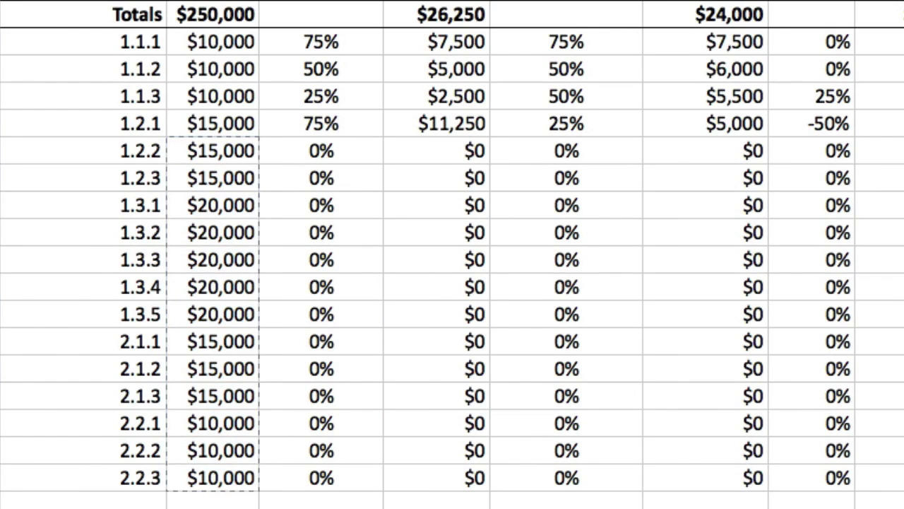
Step: Paste the budgeted costs into EAC from 1.2.2 down, and verify the $258,000 total
text($15,000 $15,000 $20,000 $20,000 $20,000 $20,000 $20,000 $15,000 $15,000 $15,000 $10,000 $10,000 $10,000)
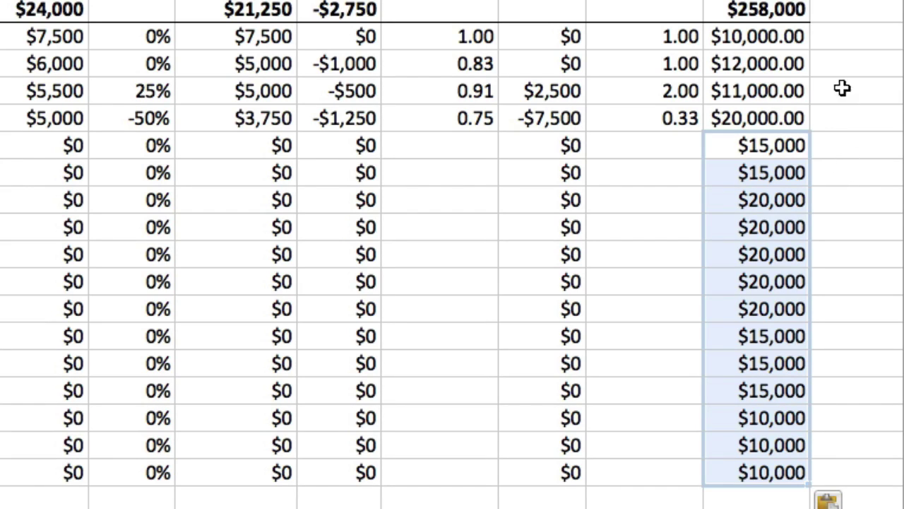
click(727, 9)
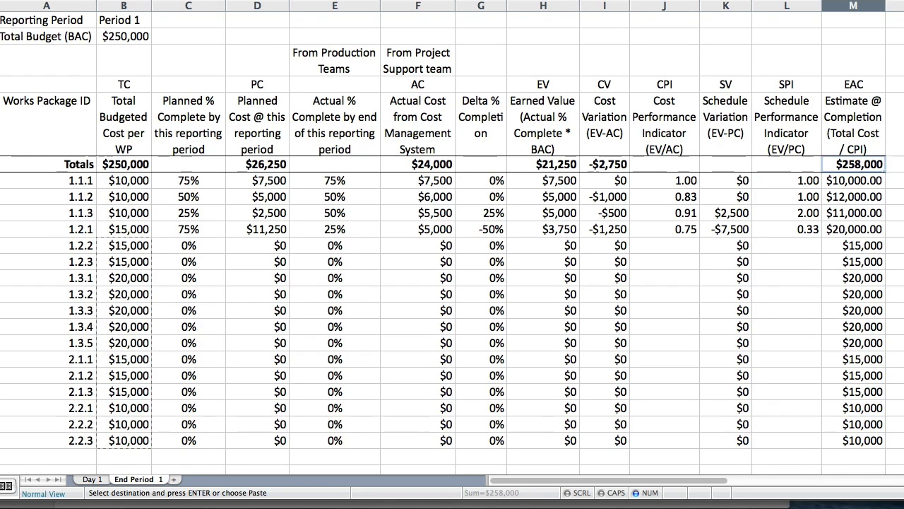
scroll(452, 283, down, 3)
scroll(453, 282, up, 2)
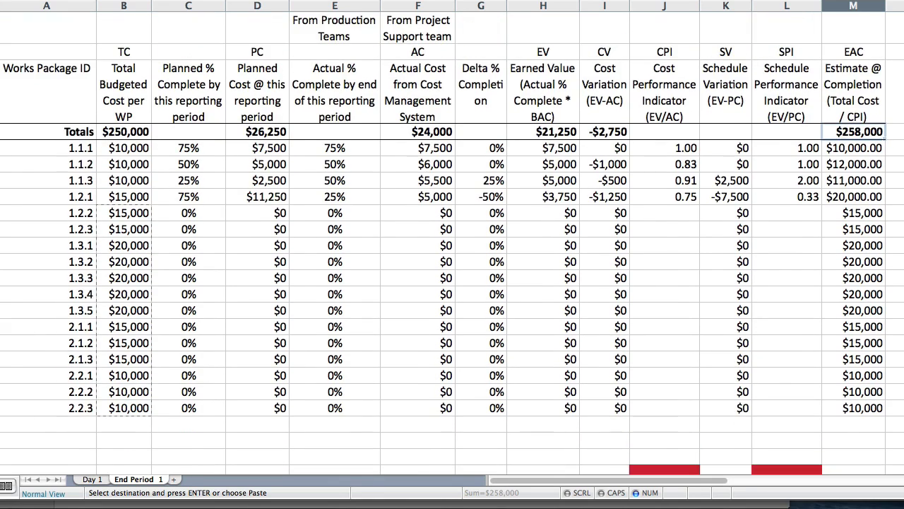
scroll(452, 283, down, 2)
click(680, 441)
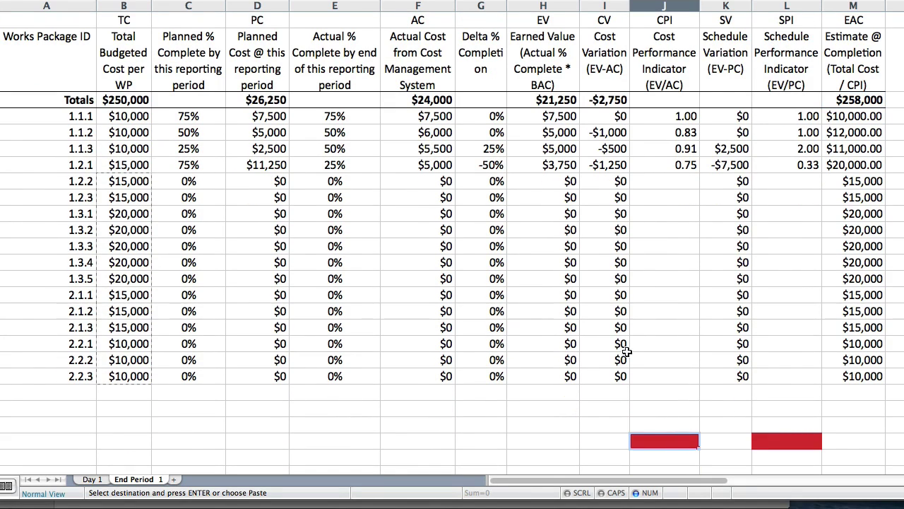
click(166, 1)
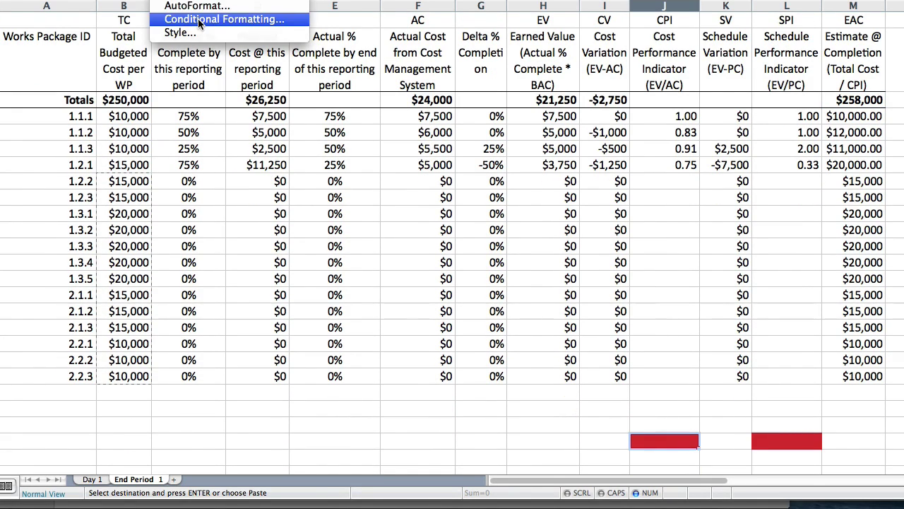
click(212, 22)
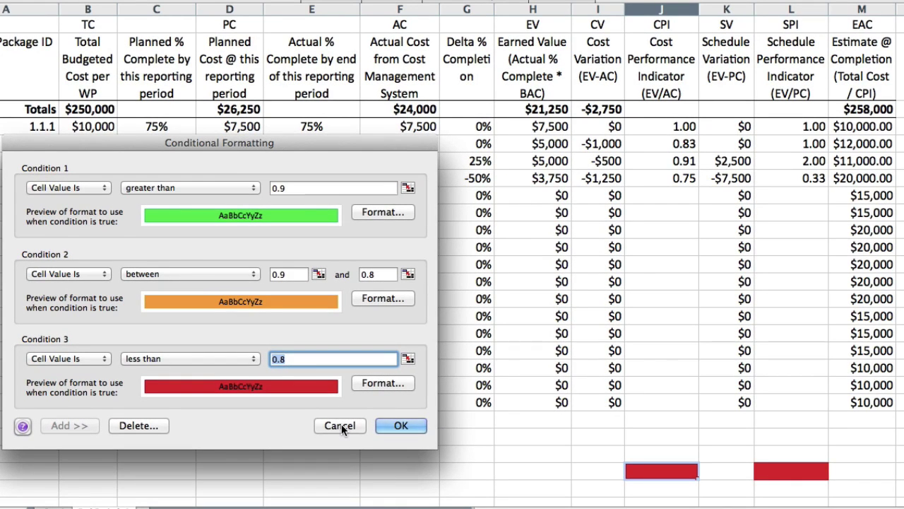
click(339, 425)
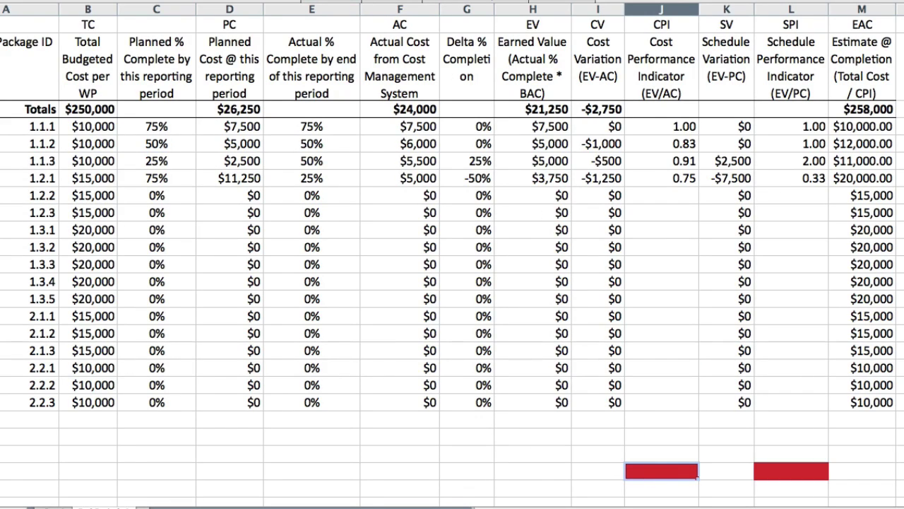
Step: Paint the red sample cells' colour rules onto CPI and SPI values for 1.1.1–1.2.1
drag(645, 130, 657, 174)
click(780, 470)
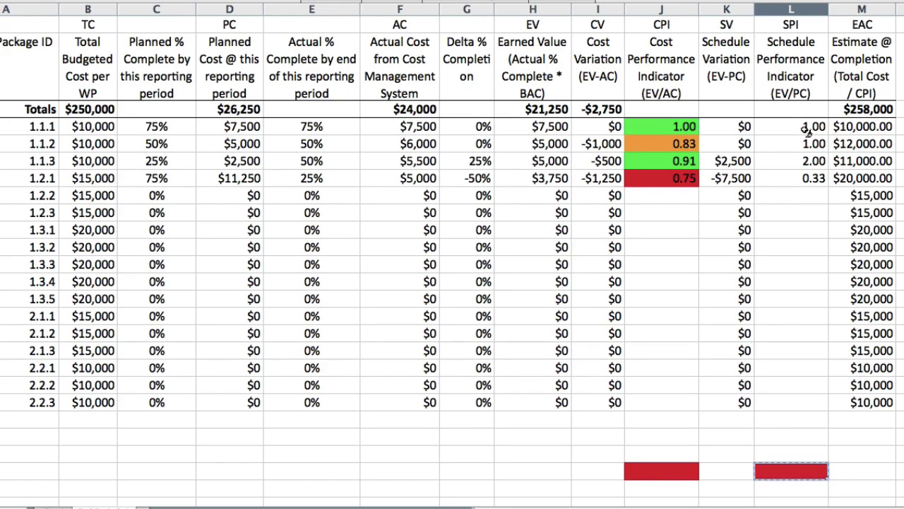
drag(798, 127, 795, 178)
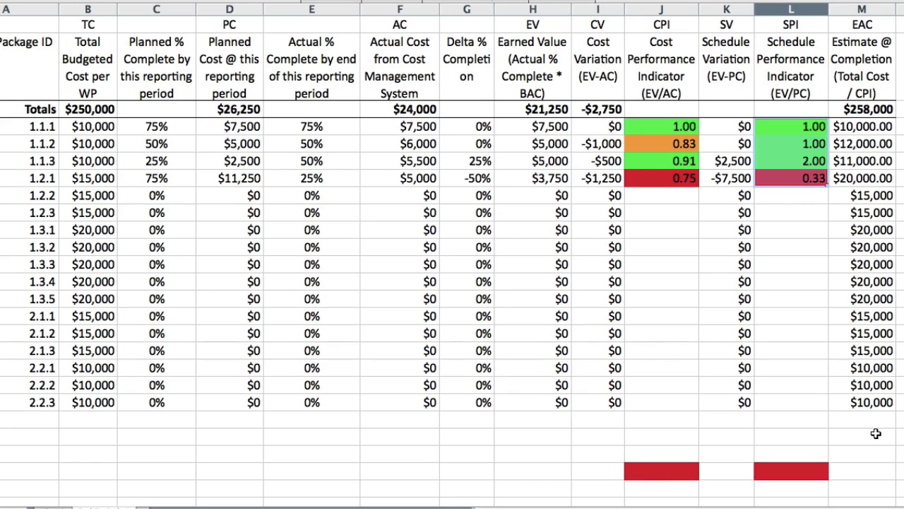
click(868, 473)
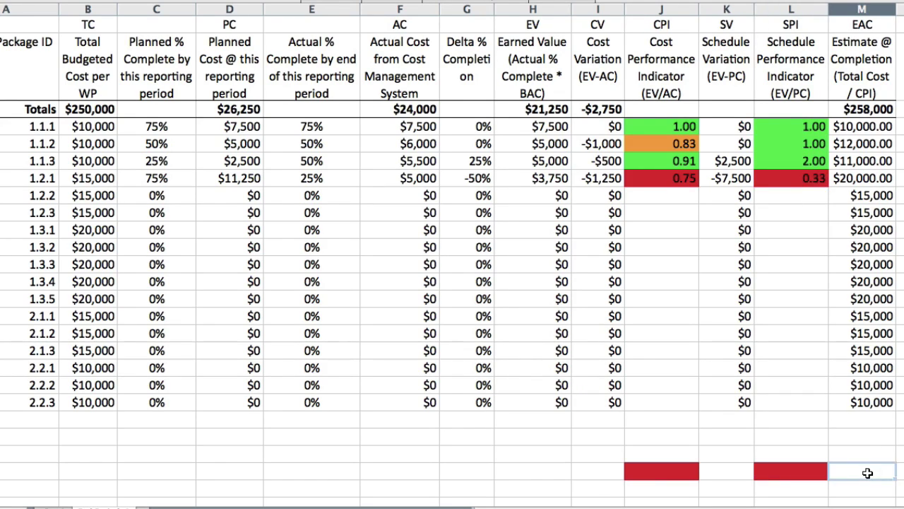